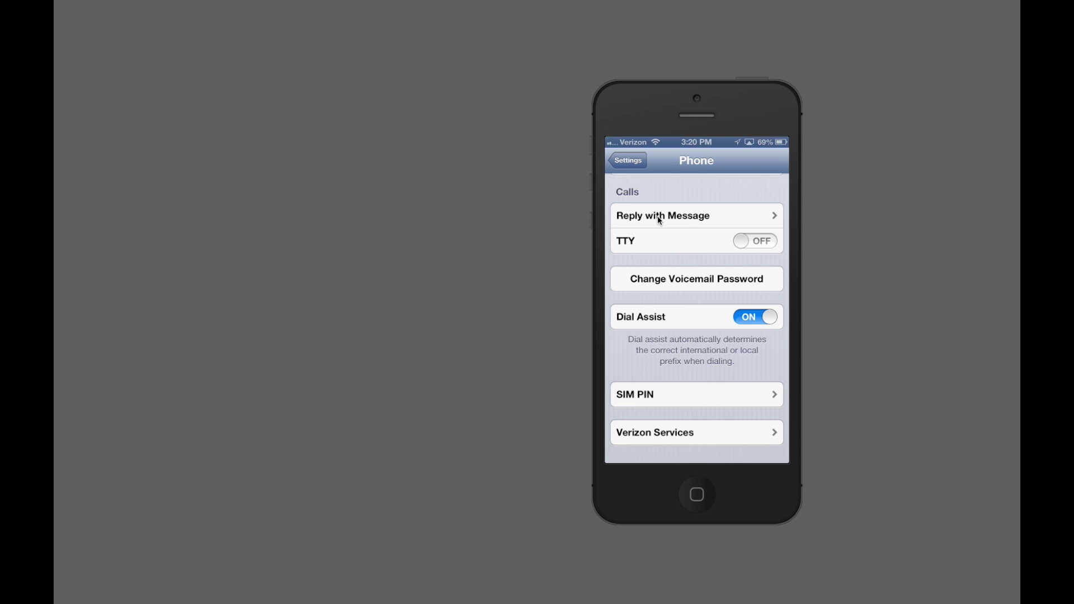
- Open Reply with Message from the Phone settings
left_click(660, 220)
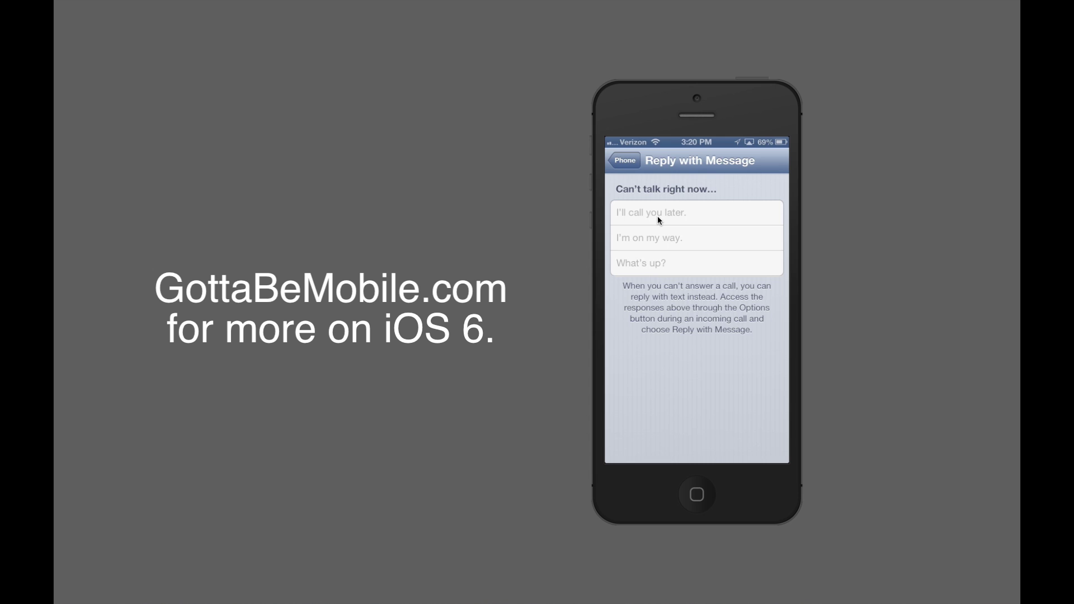
- Select the first reply field, "I'll call you later.", to bring up the keyboard
left_click(657, 216)
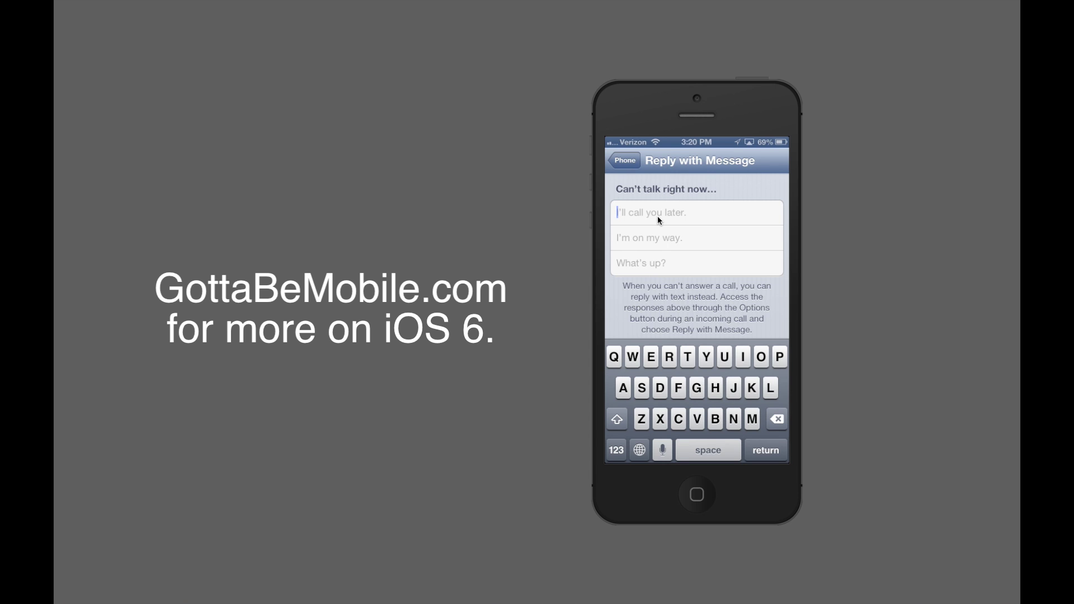